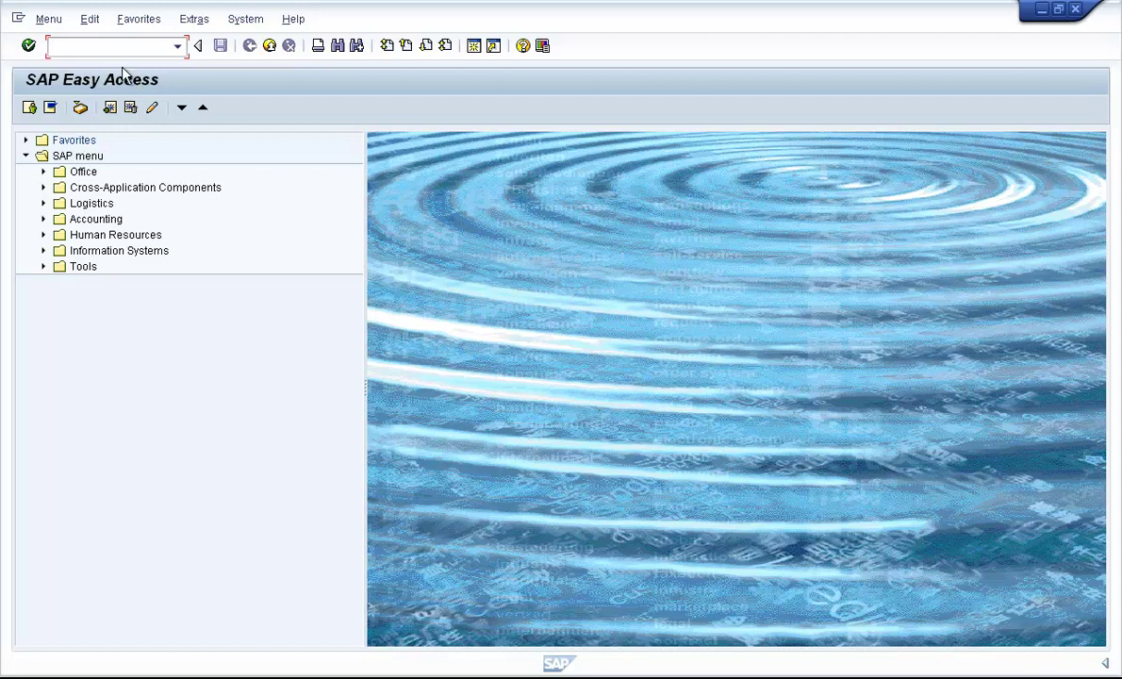
Run transaction EWZ5 to list every user ID with its group and lock status
text(EWZ5)
key(Return)
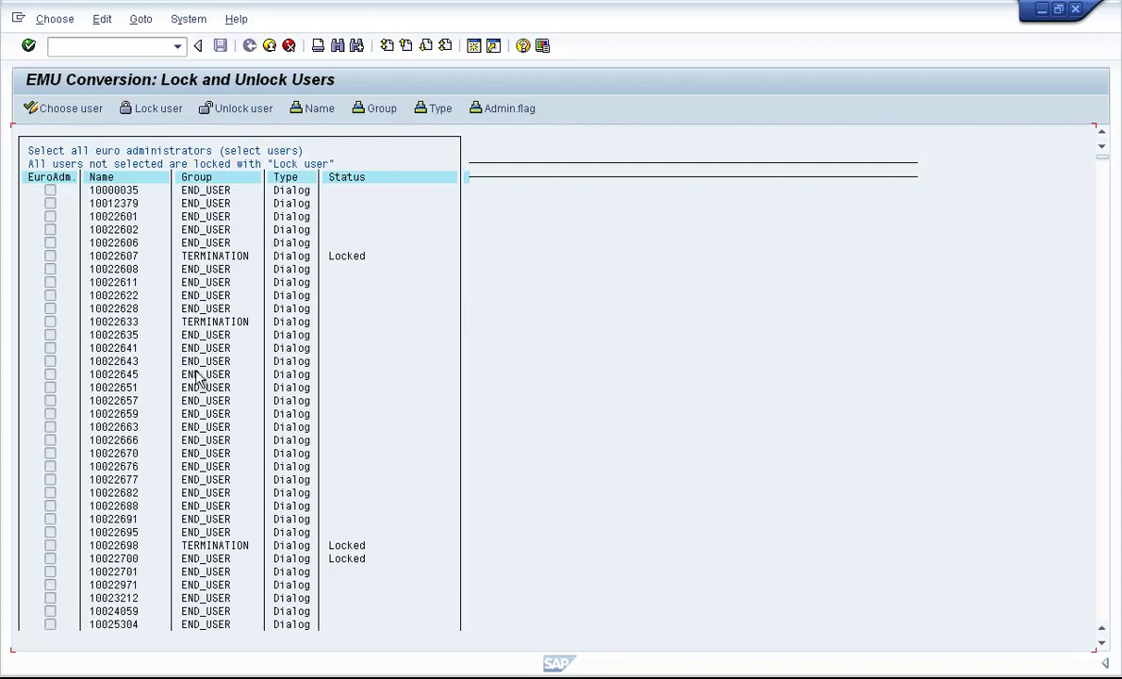
Page down to the S users and identify the two SUPER-group users with Euro administrator status
scroll(200, 379, down, 1)
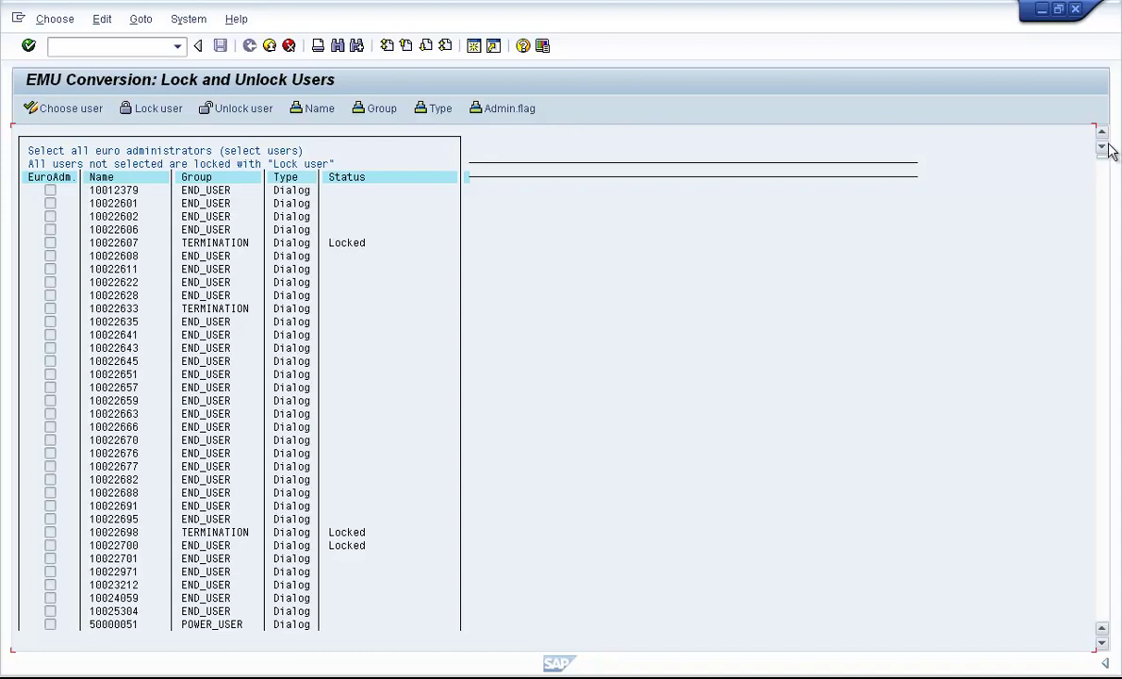
drag(1105, 165, 1104, 508)
click(1102, 551)
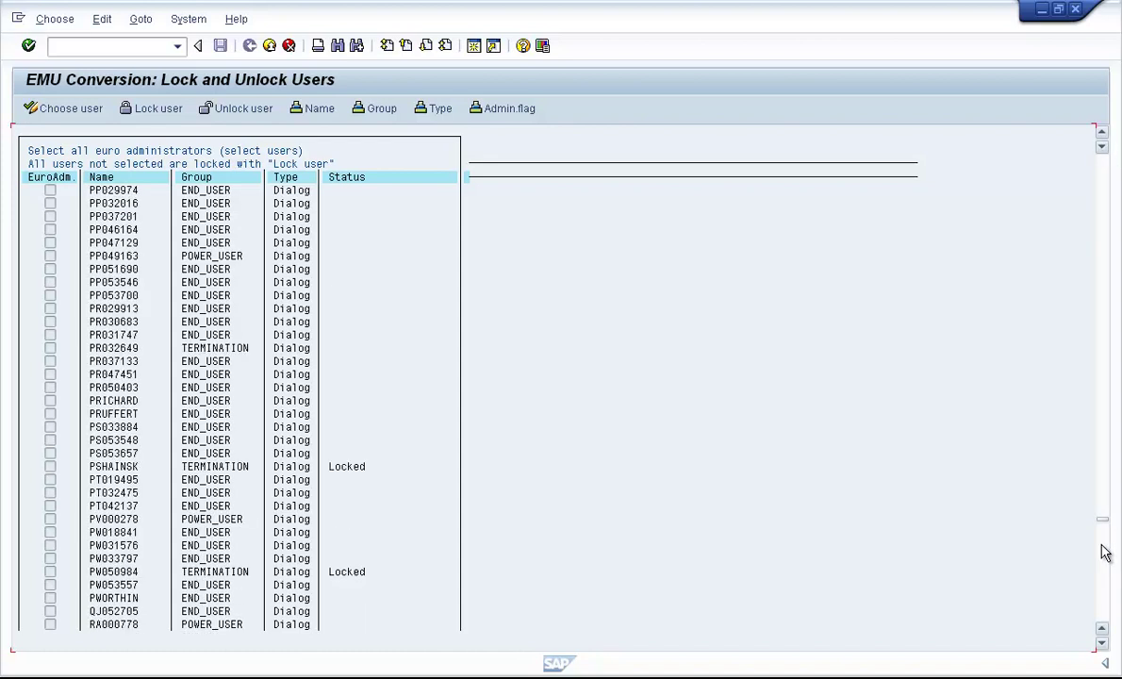
click(1102, 547)
click(1104, 572)
click(1103, 572)
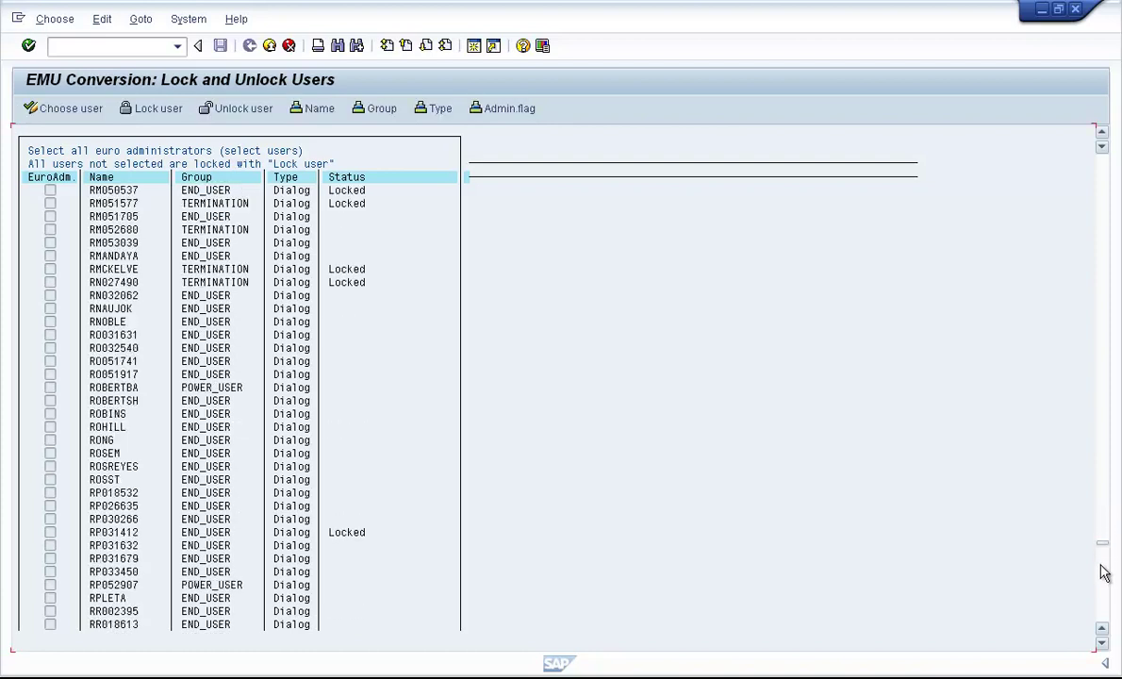
click(1103, 599)
click(1104, 600)
click(1104, 592)
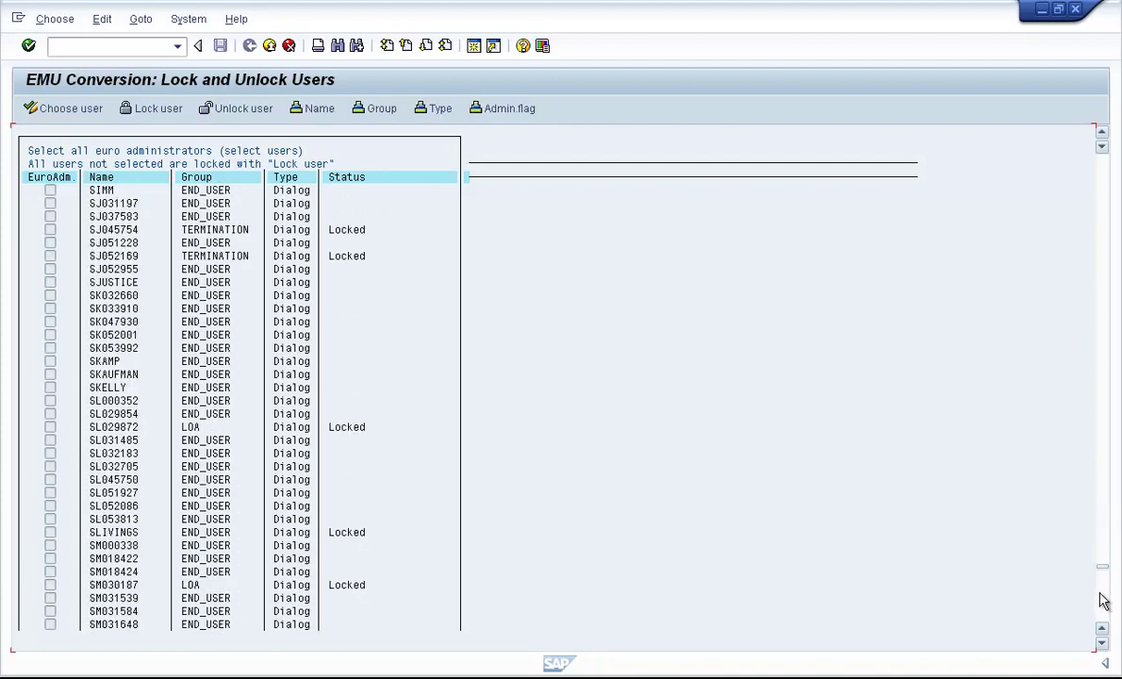
click(1104, 554)
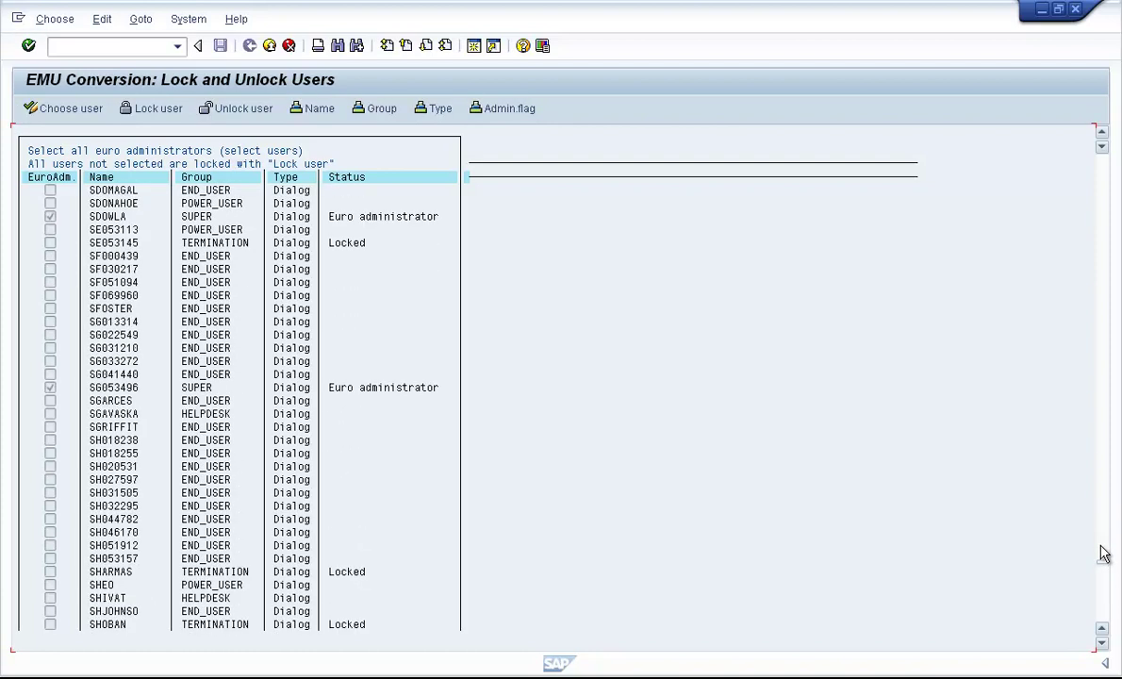
click(351, 216)
click(350, 388)
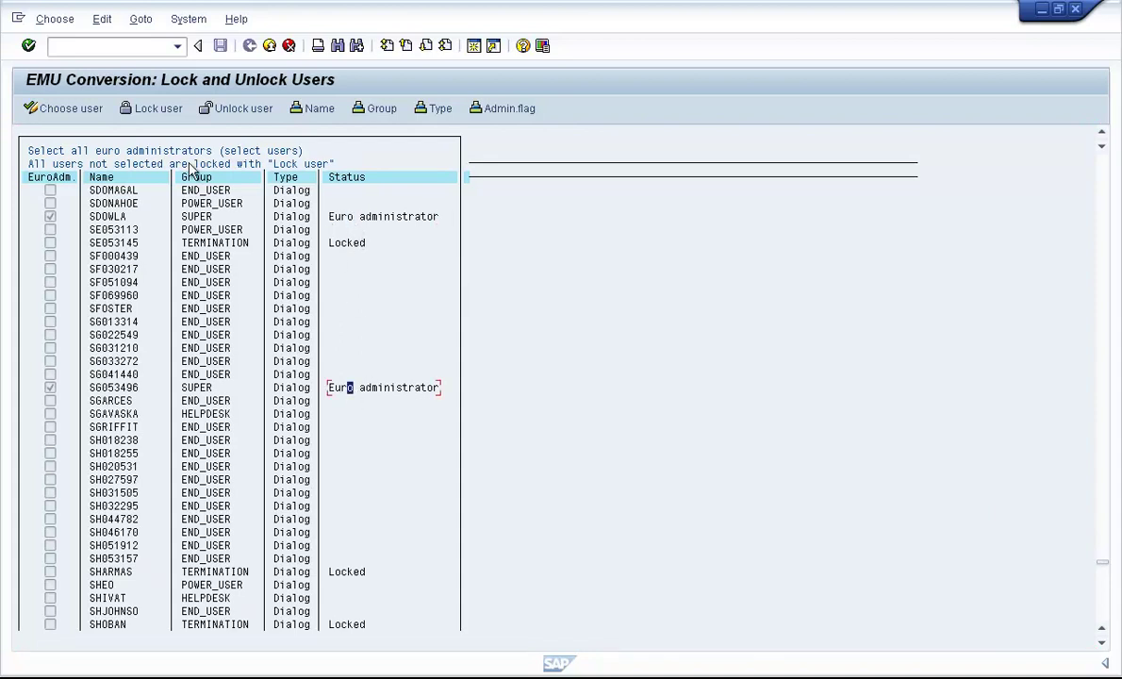
Open Choose user (F5) for euro administrators, then go back to the list without changes
click(85, 112)
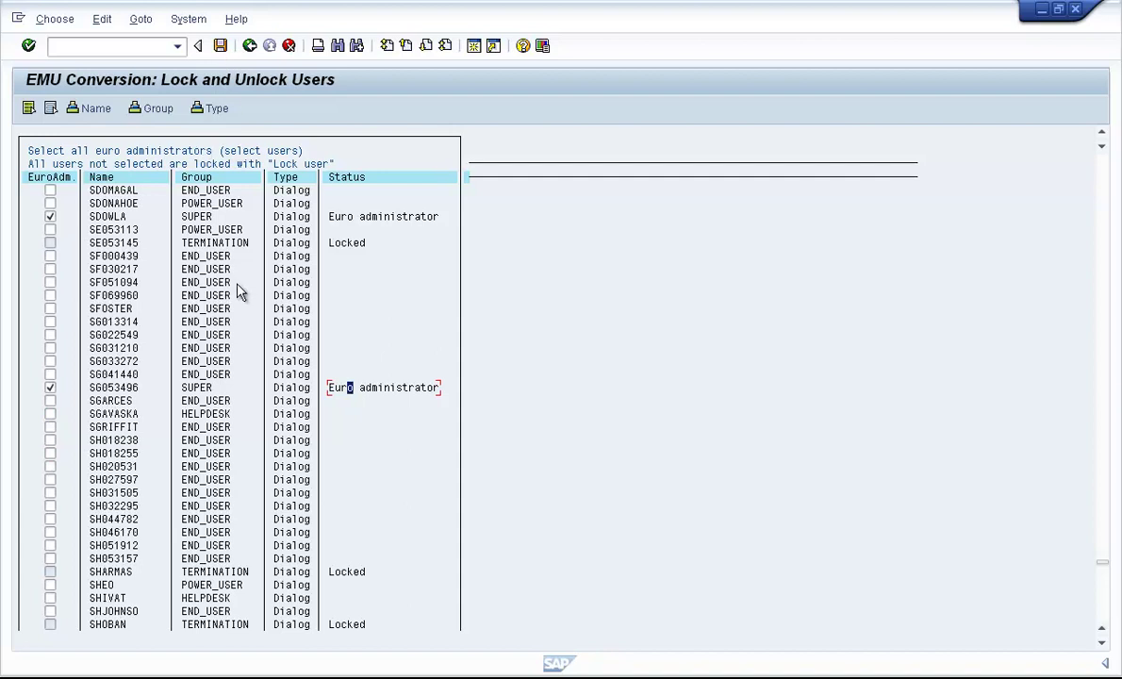
click(250, 46)
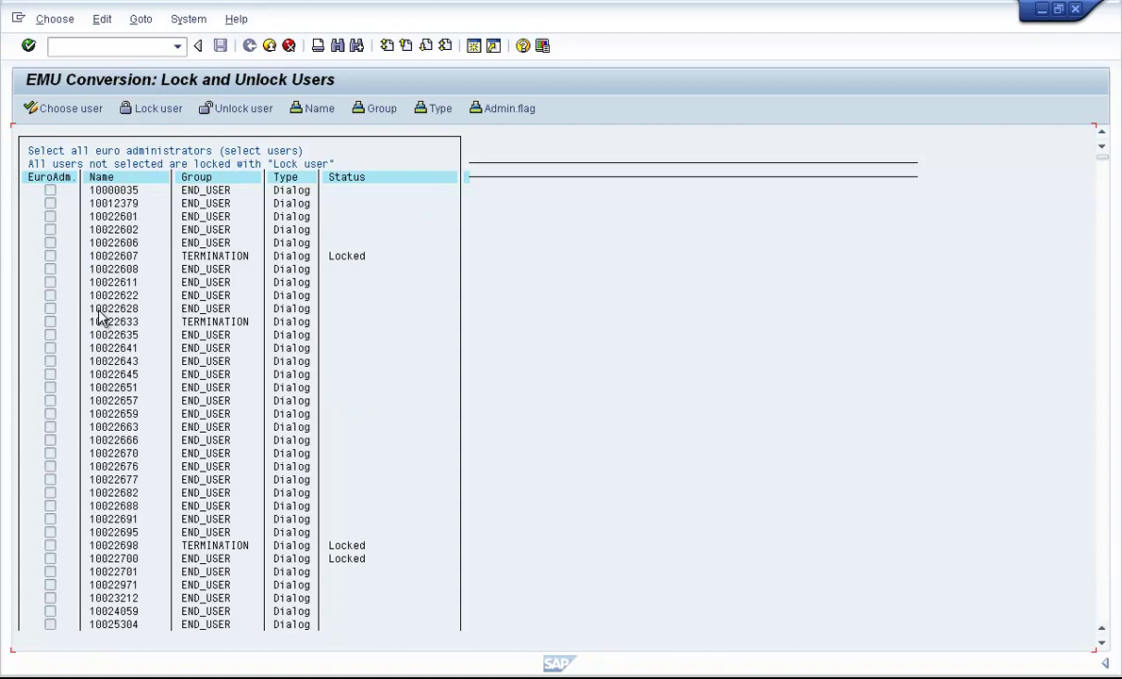
click(50, 334)
Lock all users except euro administrators, yielding 2,689 users locked successfully
click(158, 110)
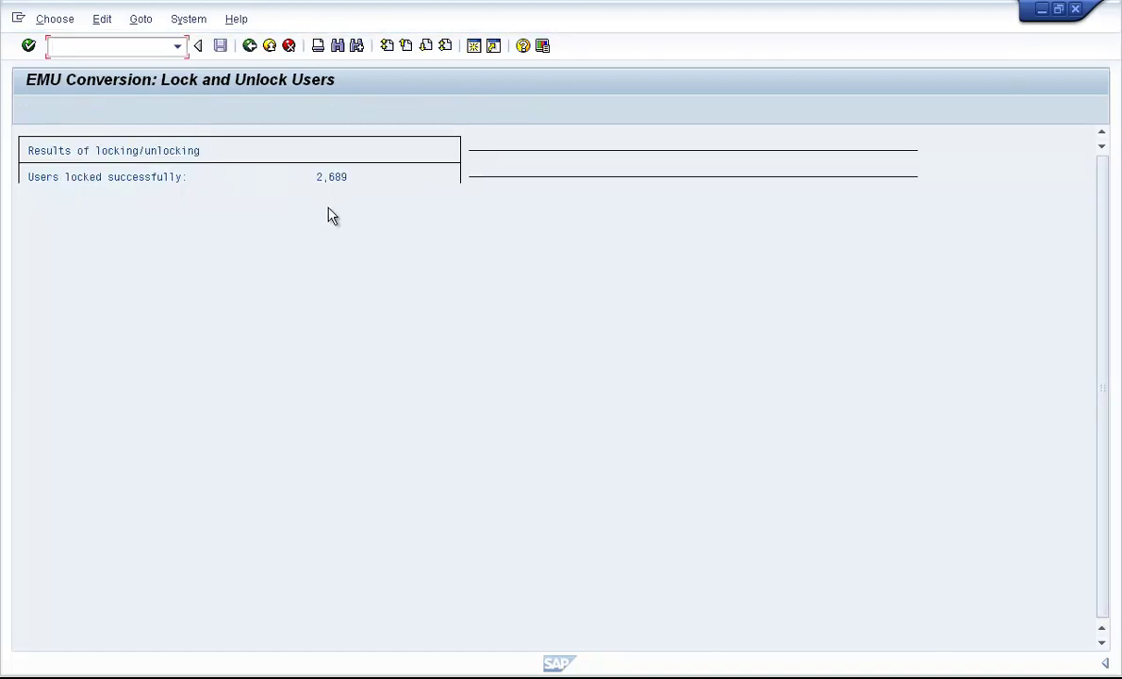
Return to the user list and check the new Locked due t.euro statuses
click(250, 49)
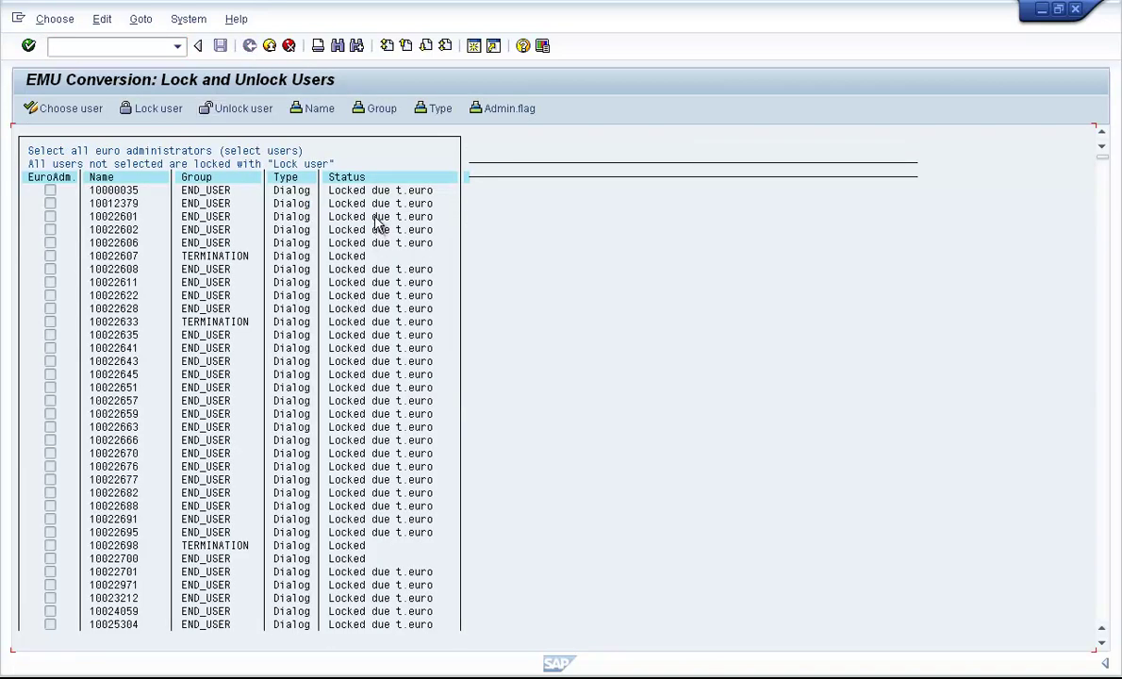
click(375, 204)
click(375, 349)
scroll(364, 387, down, 1)
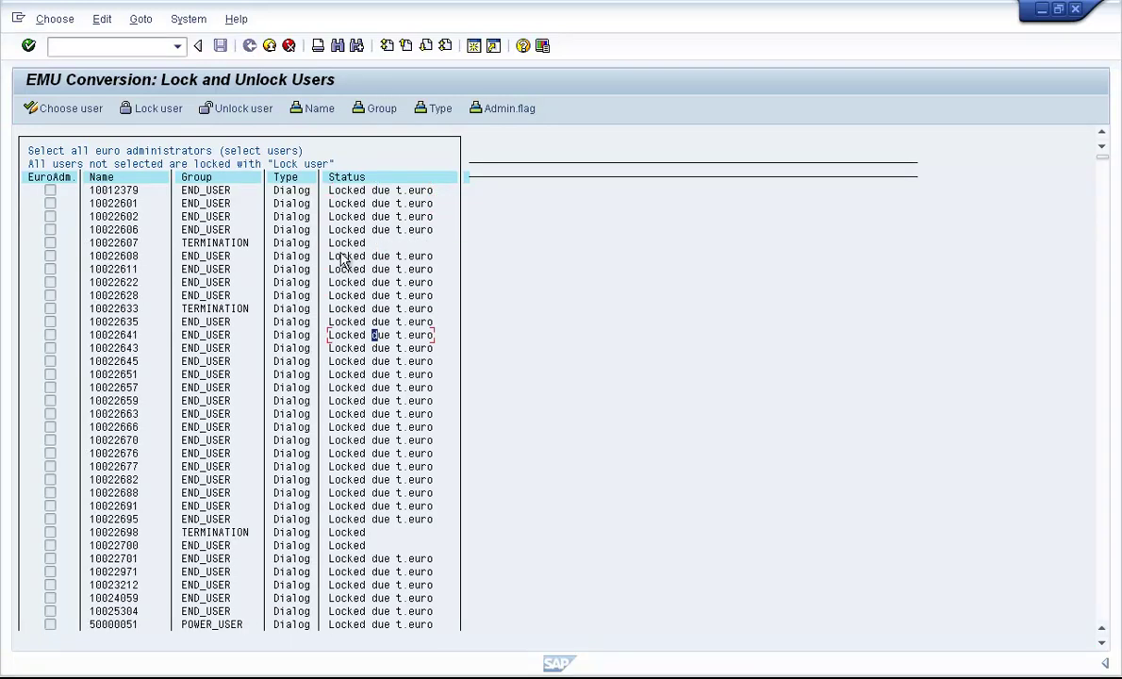
scroll(345, 242, up, 1)
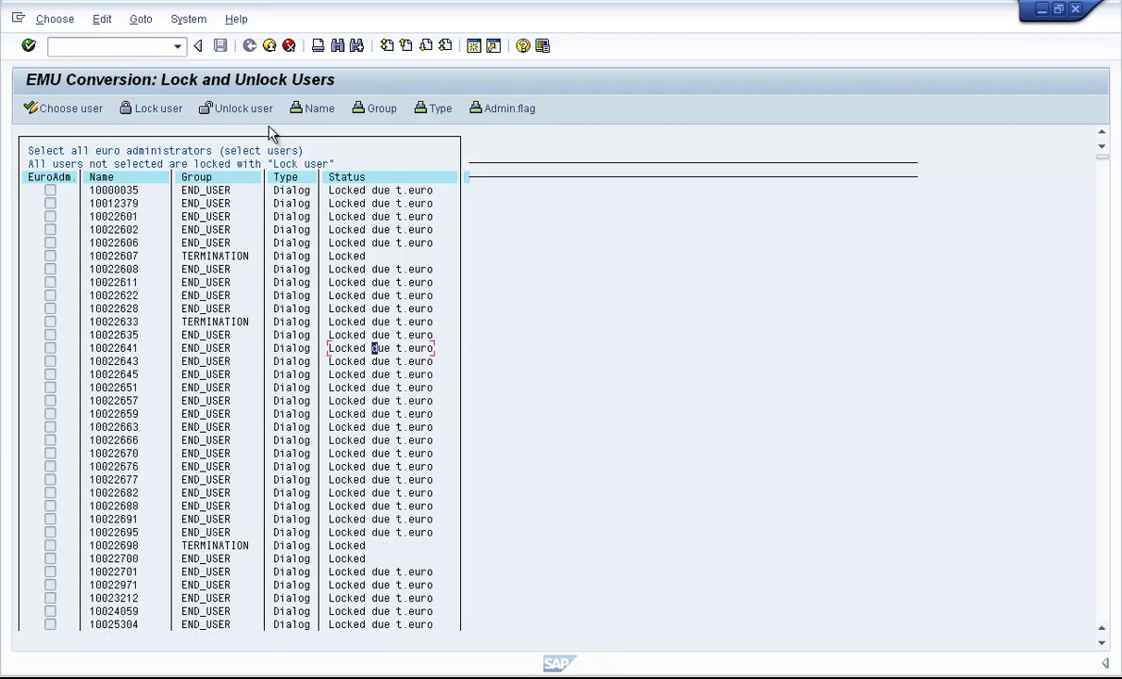
click(324, 246)
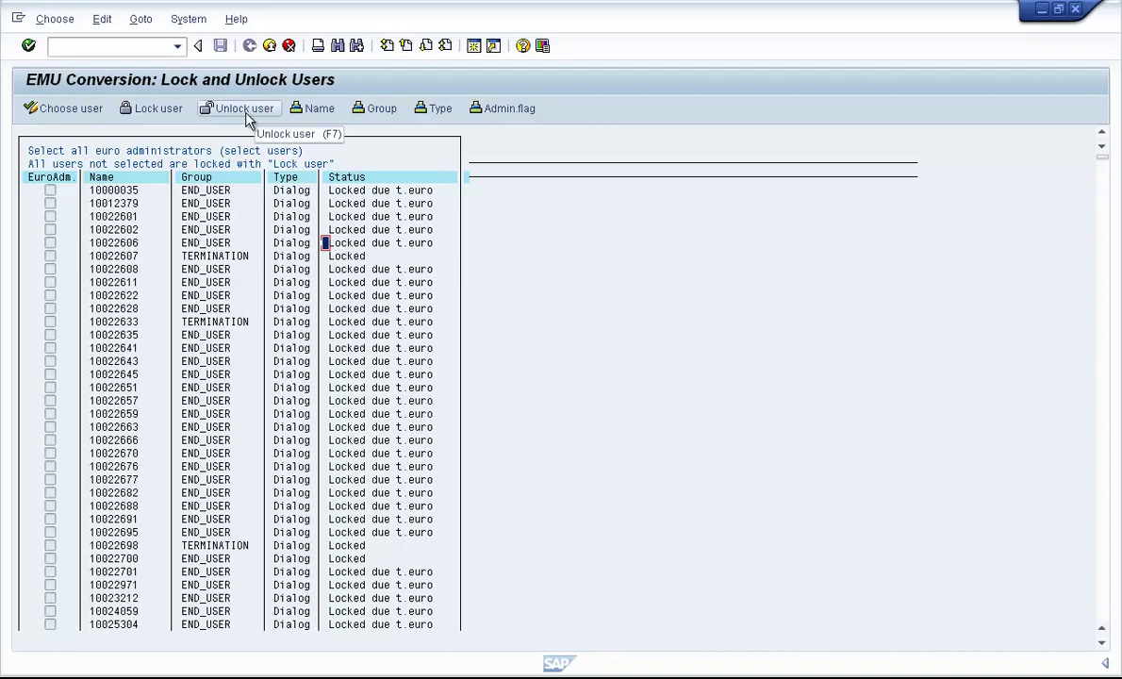
Release the euro-conversion locks, unlocking 2,689 users successfully
click(368, 269)
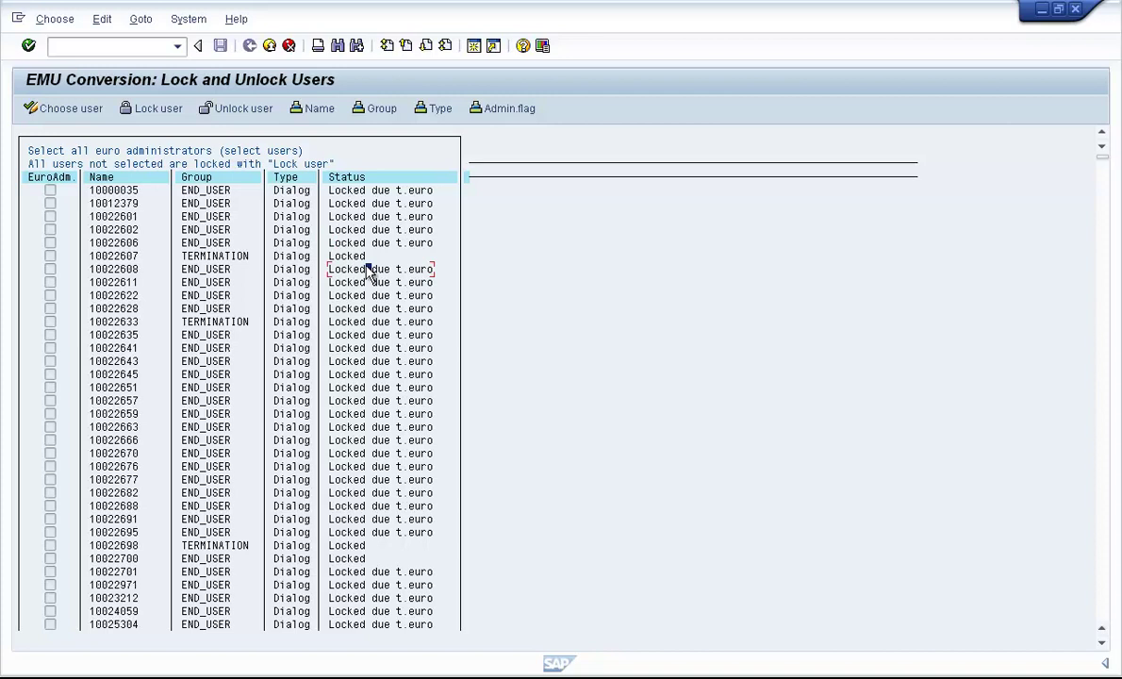
click(247, 115)
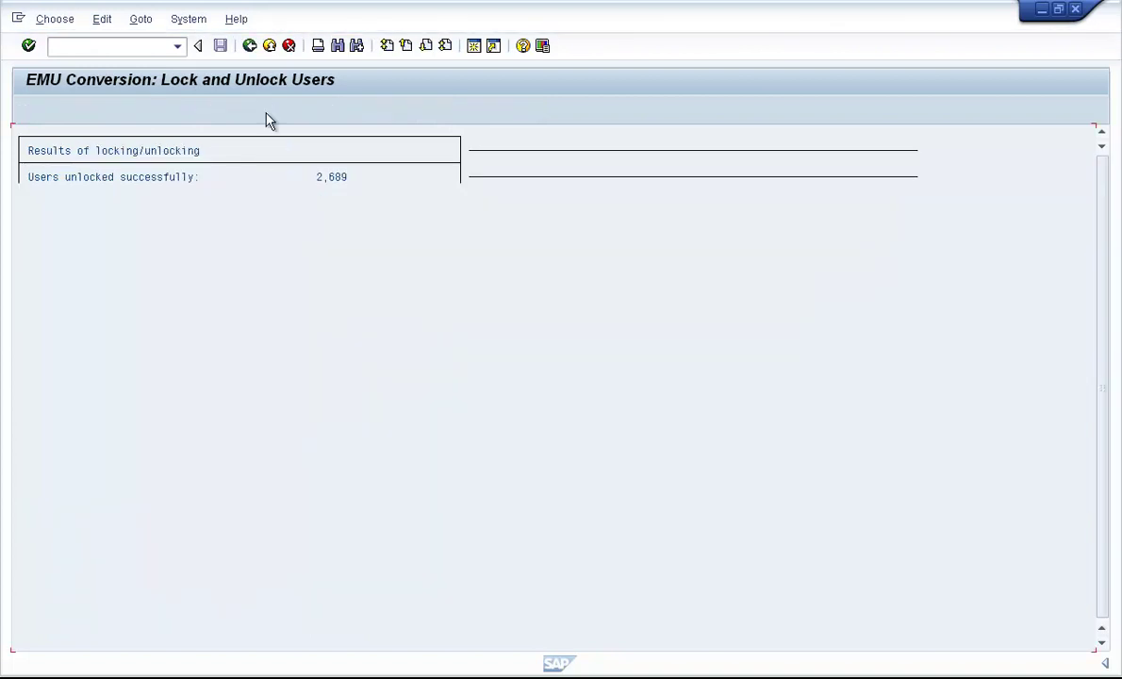
Back at the list, confirm only the pre-locked TERMINATION and END_USER users remain Locked
click(249, 45)
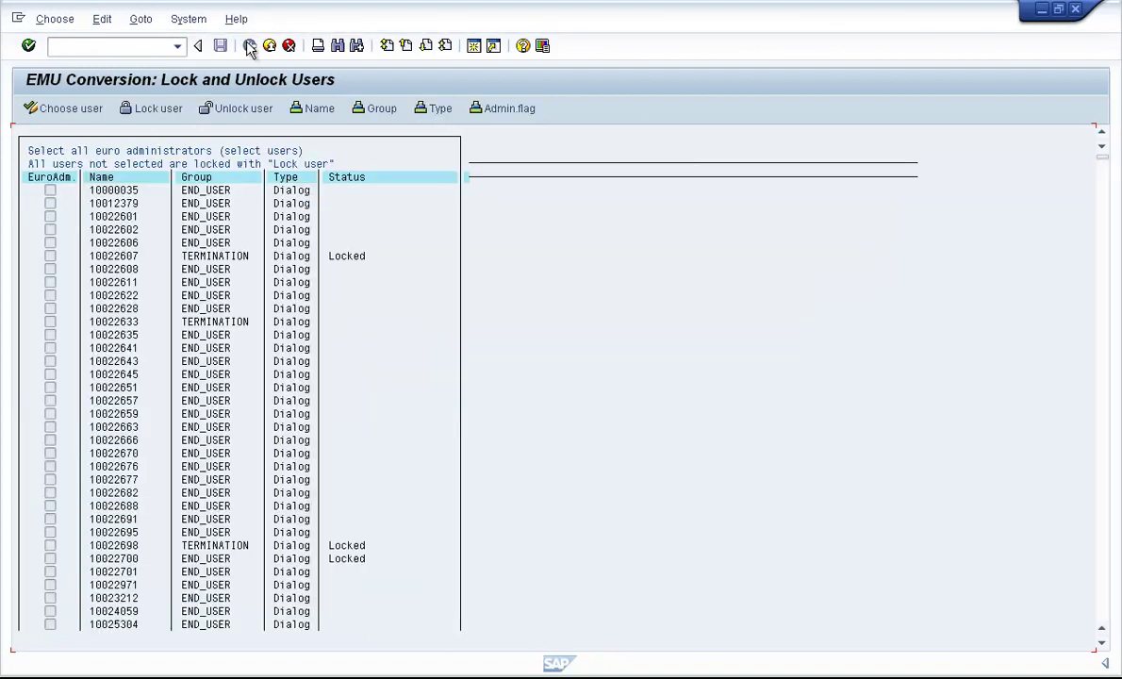
click(345, 258)
click(241, 260)
click(244, 547)
click(364, 561)
click(394, 535)
click(269, 48)
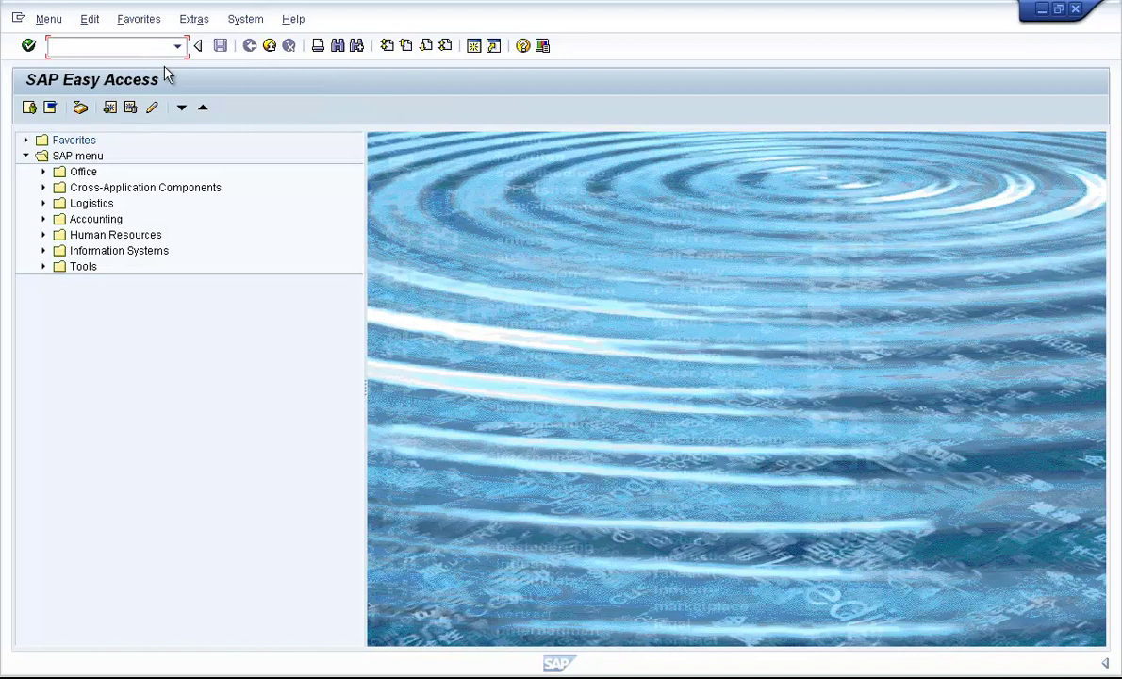
text(E)
key(BackSpace)
text(EWZ5)
key(Return)
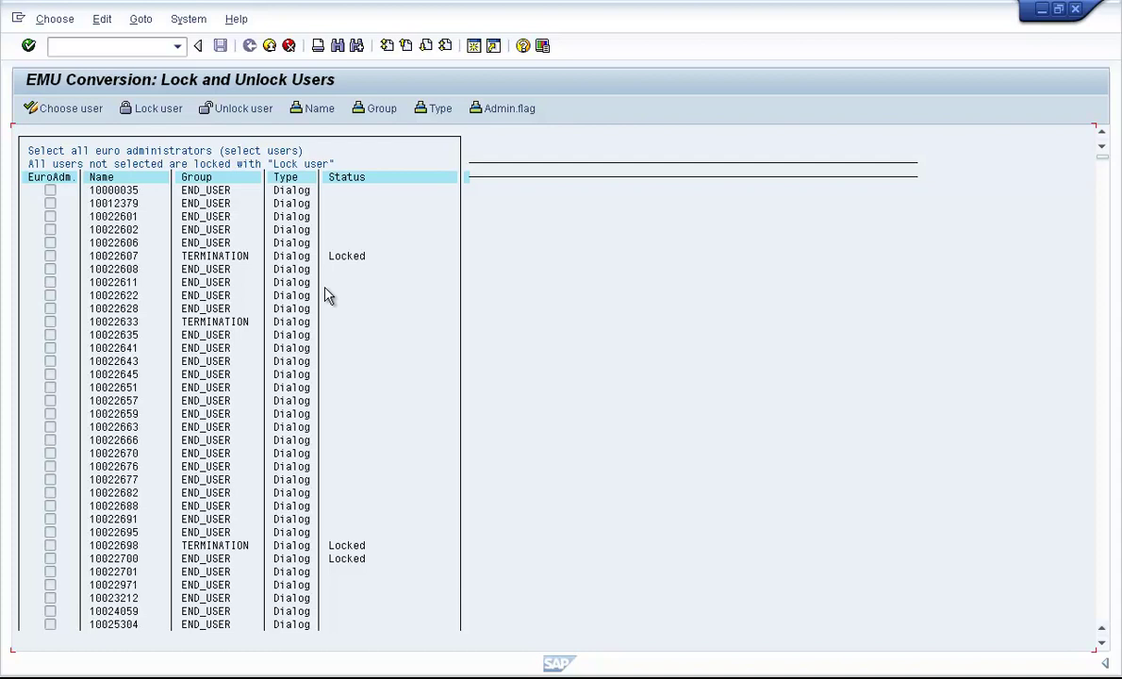
click(324, 286)
click(50, 414)
click(50, 453)
click(68, 112)
click(50, 322)
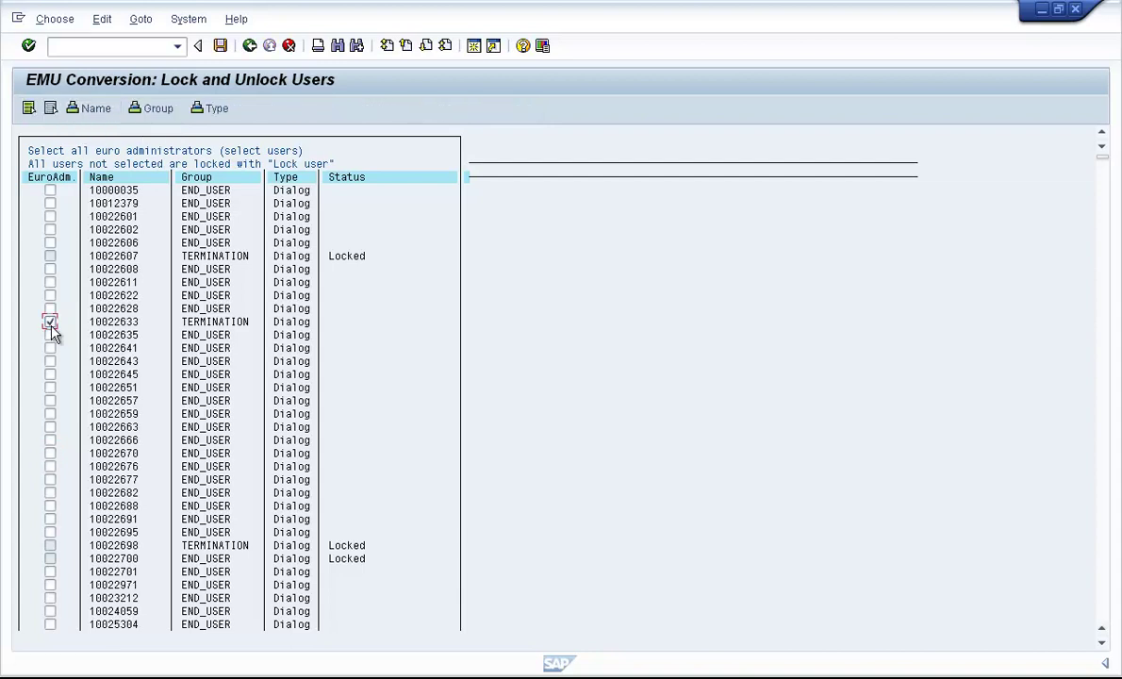
click(50, 323)
click(251, 47)
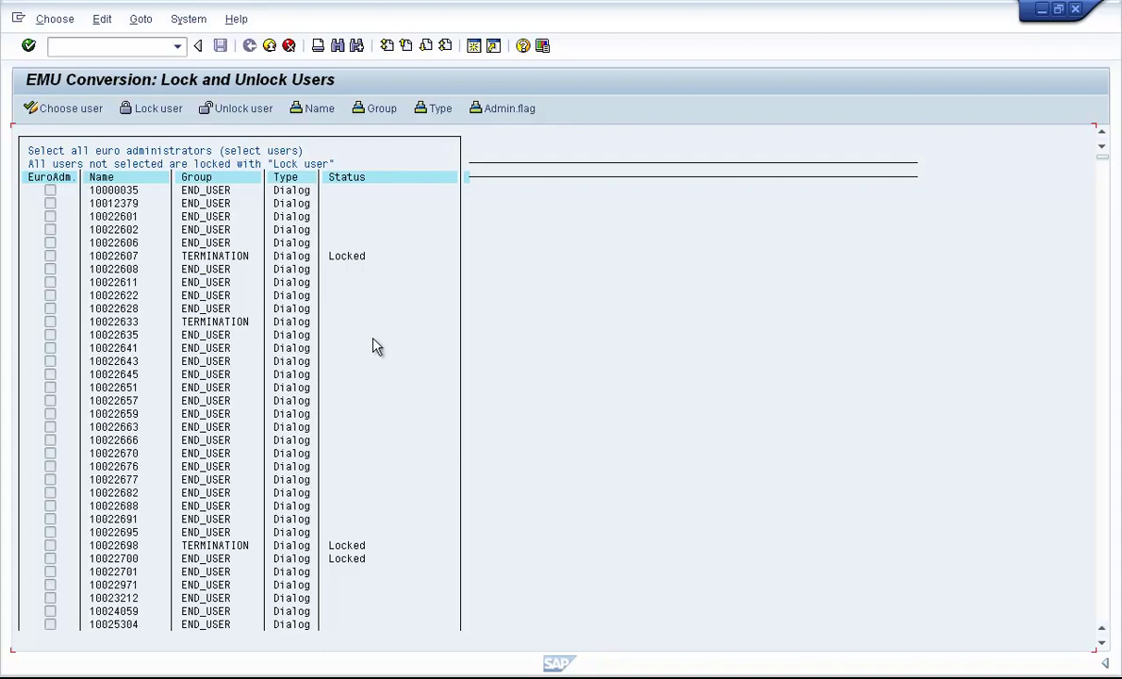
click(358, 257)
click(51, 467)
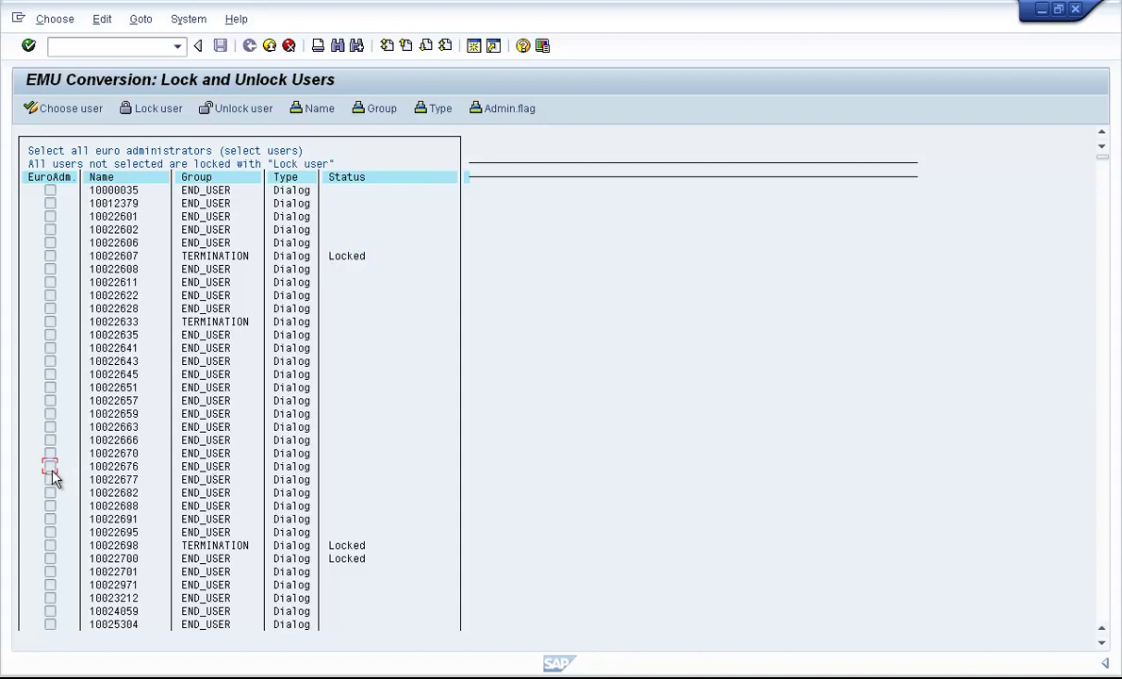